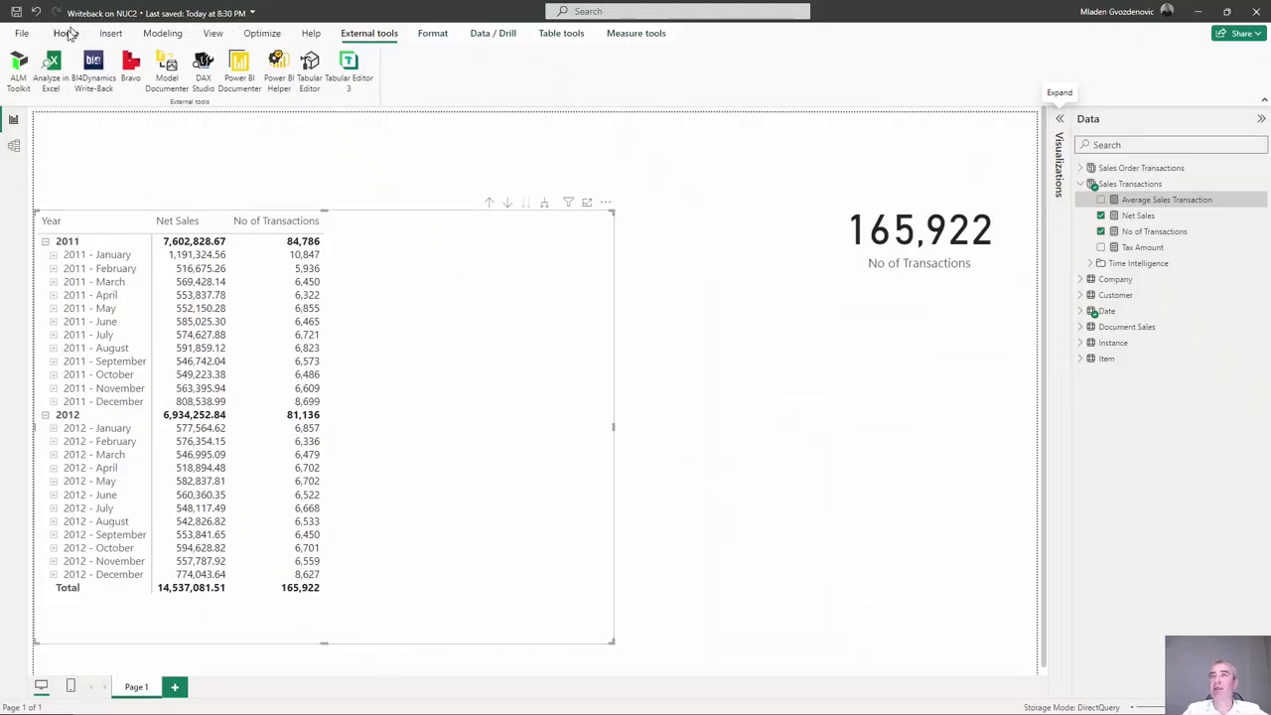
Look over the data source settings under Transform data, then close them.
{"action": "left_click", "coordinate": [66, 33]}
{"action": "left_click", "coordinate": [366, 93]}
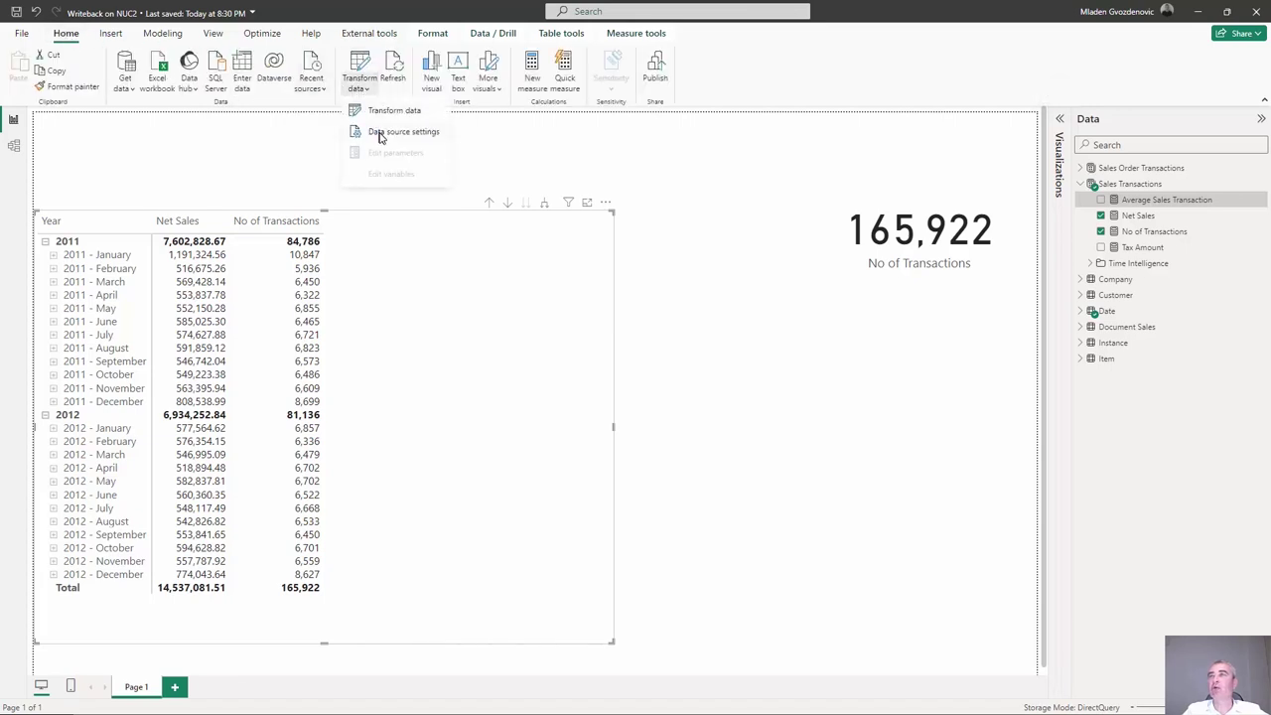
{"action": "left_click", "coordinate": [384, 135]}
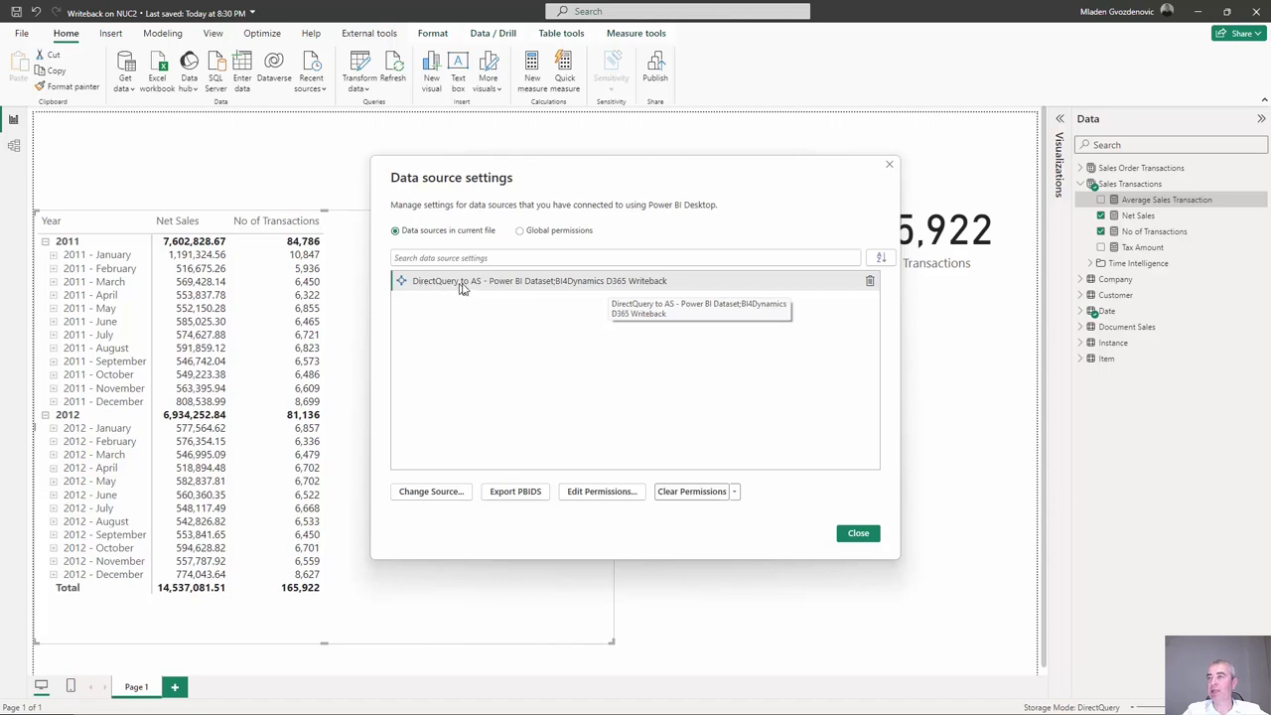
{"action": "left_click", "coordinate": [890, 166]}
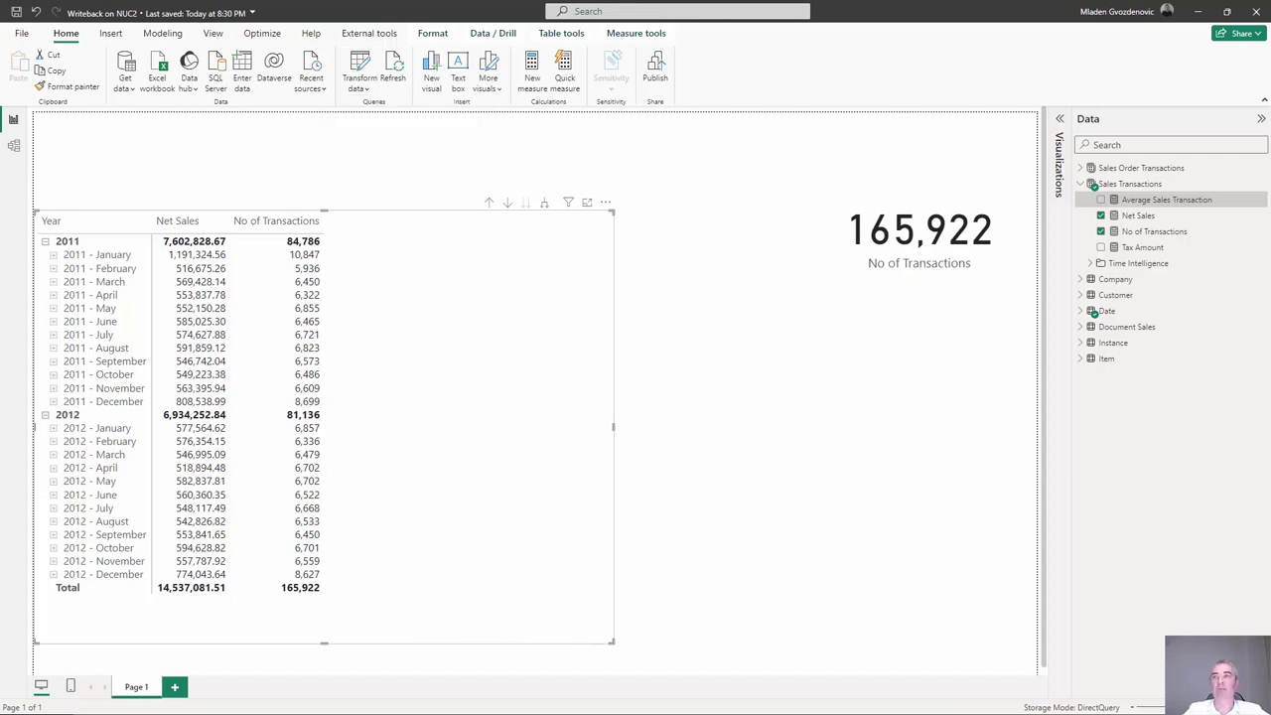
Create the measure Max Transactions = MAXX('Sales Transactions', [Net Sales]) and add it to the table.
{"action": "left_click", "coordinate": [652, 263]}
{"action": "right_click", "coordinate": [1157, 205]}
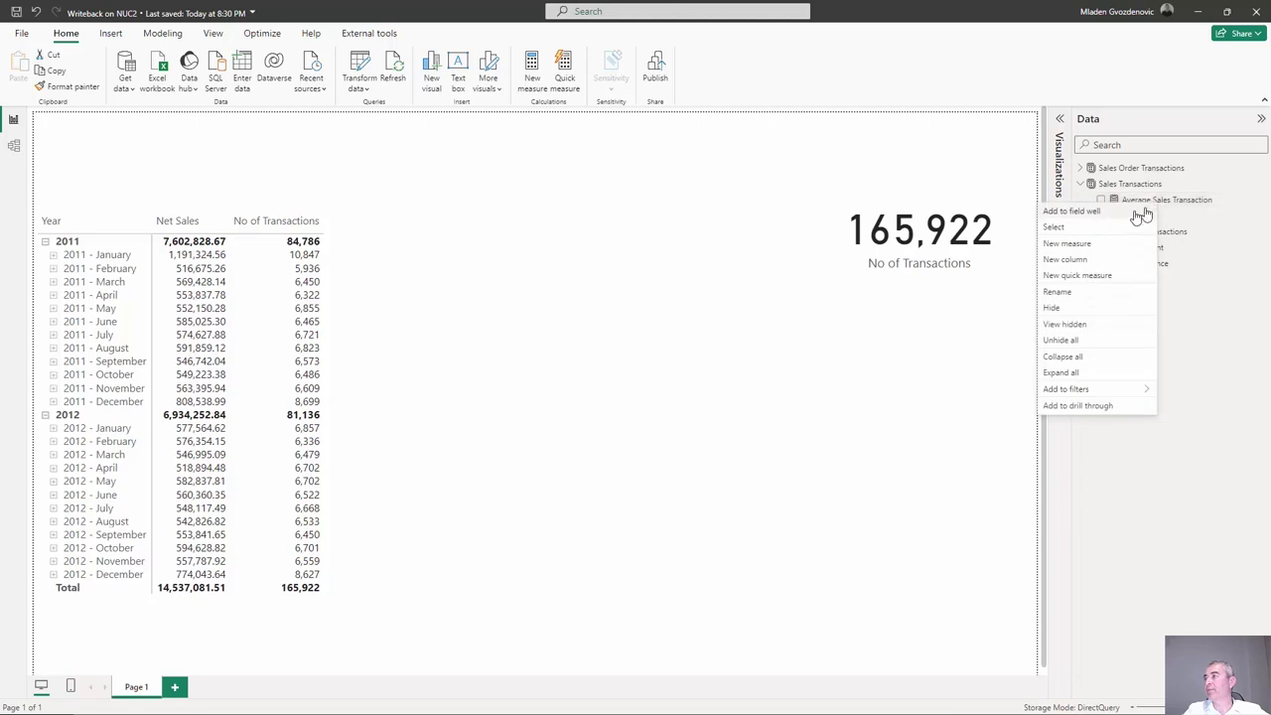
{"action": "left_click", "coordinate": [1096, 248]}
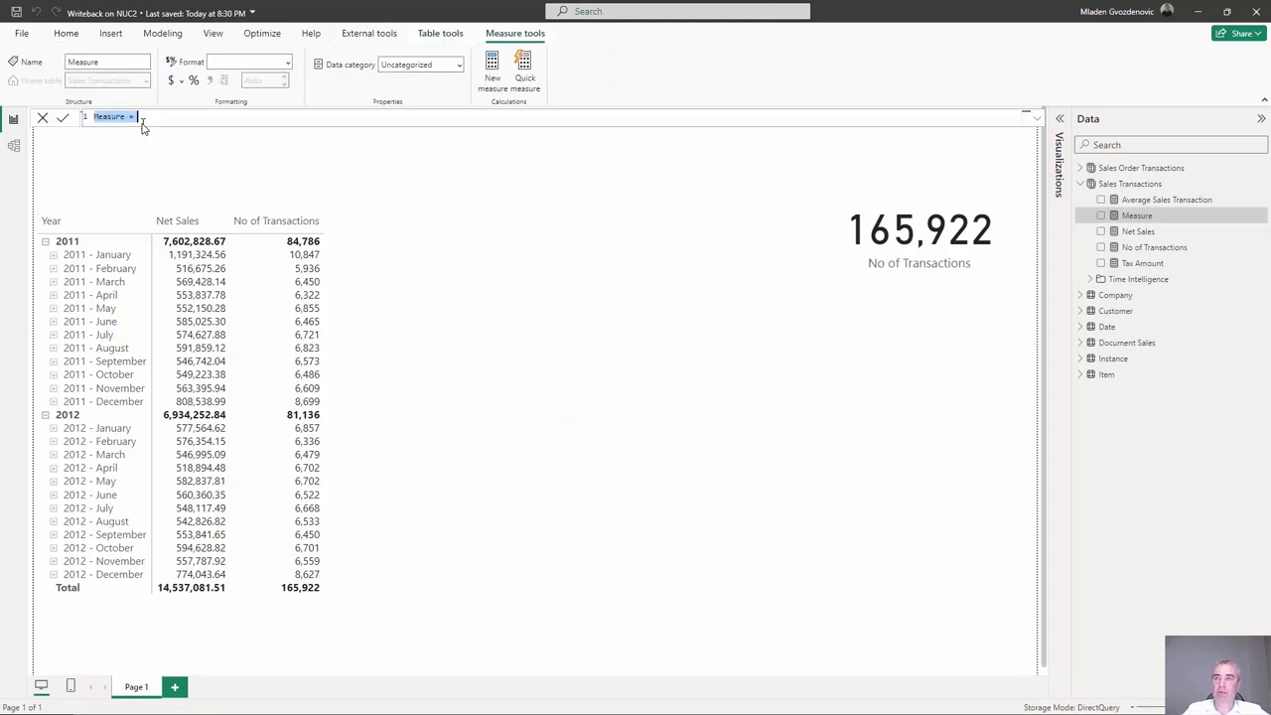
{"action": "type", "text": "Max Transactions = MAXX('Sales Transactions', [Net Sales])"}
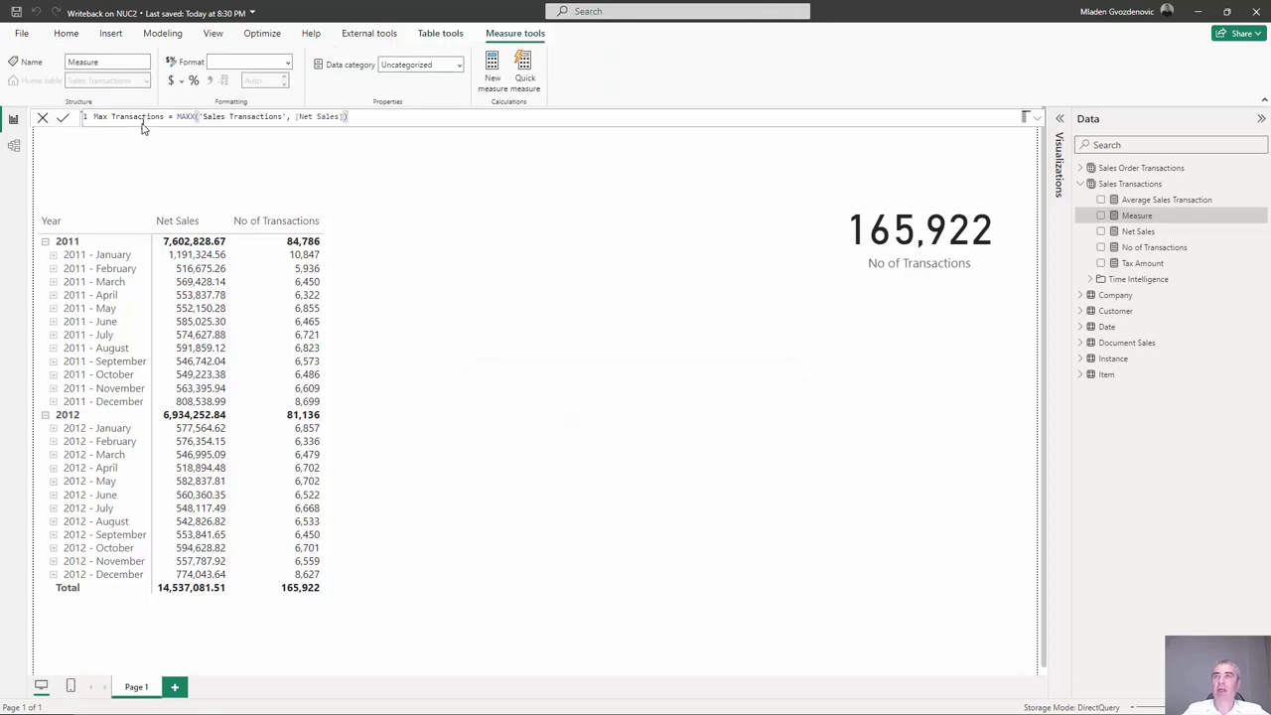
{"action": "left_click", "coordinate": [61, 118]}
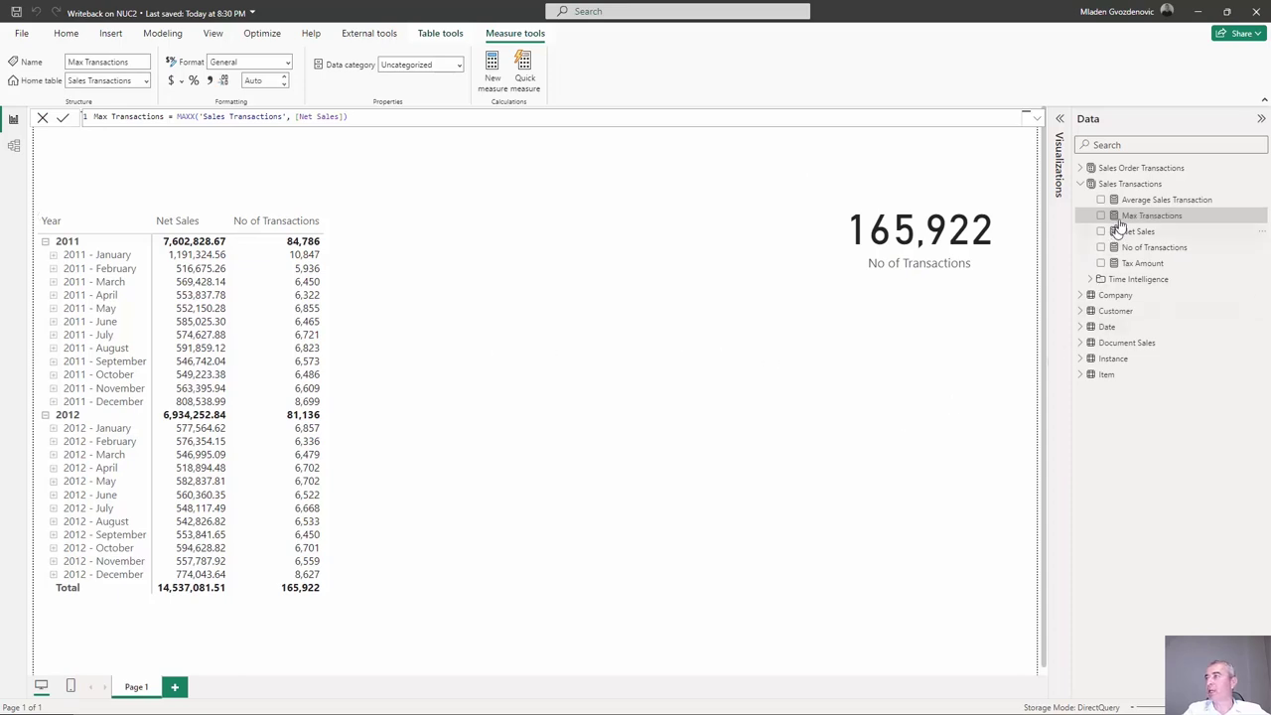
{"action": "left_click_drag", "start_coordinate": [1118, 220], "coordinate": [351, 359]}
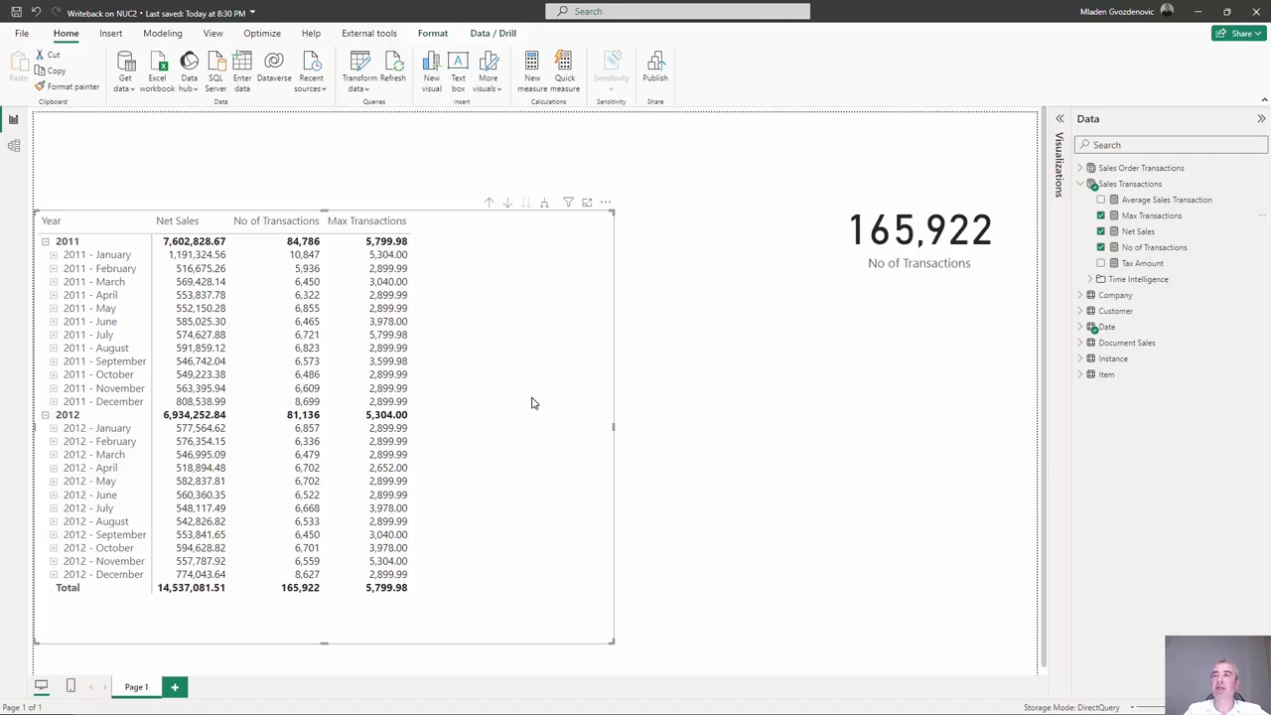
Open BI4Dynamics Write-Back from External tools, select all objects including Max Transactions, and sign in.
{"action": "left_click", "coordinate": [368, 33]}
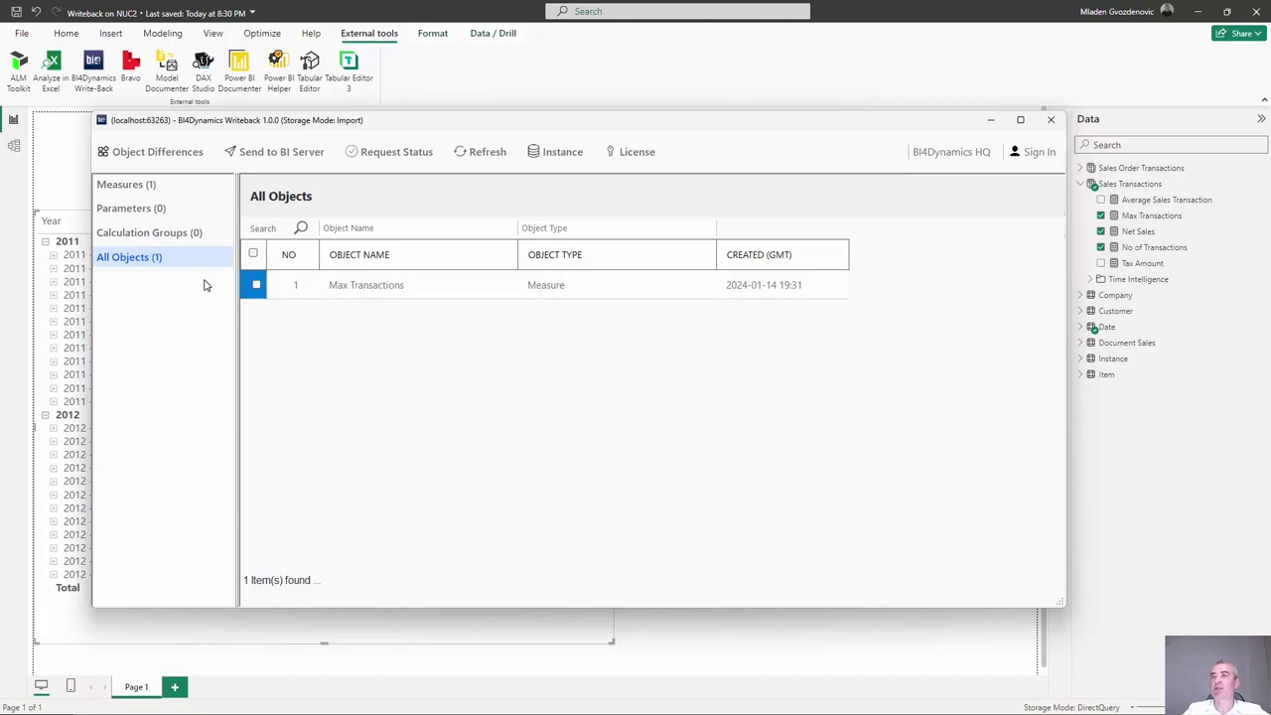
{"action": "left_click", "coordinate": [253, 254]}
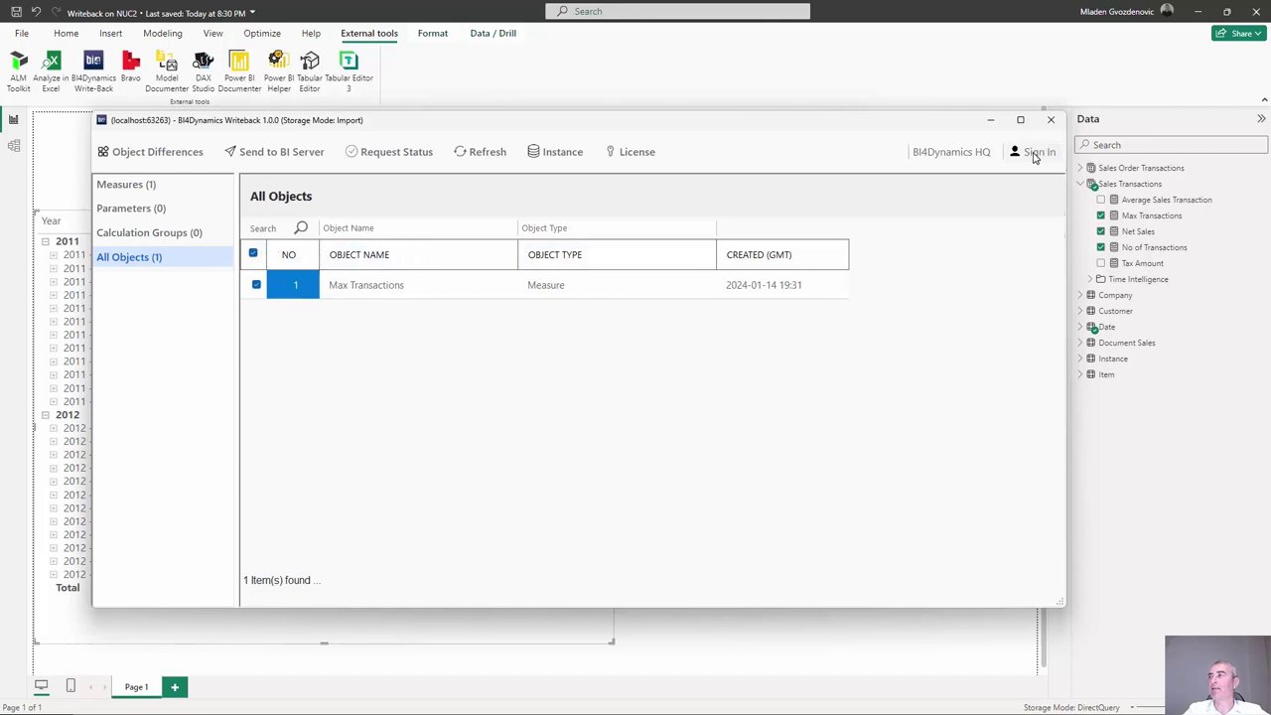
{"action": "left_click", "coordinate": [1036, 151]}
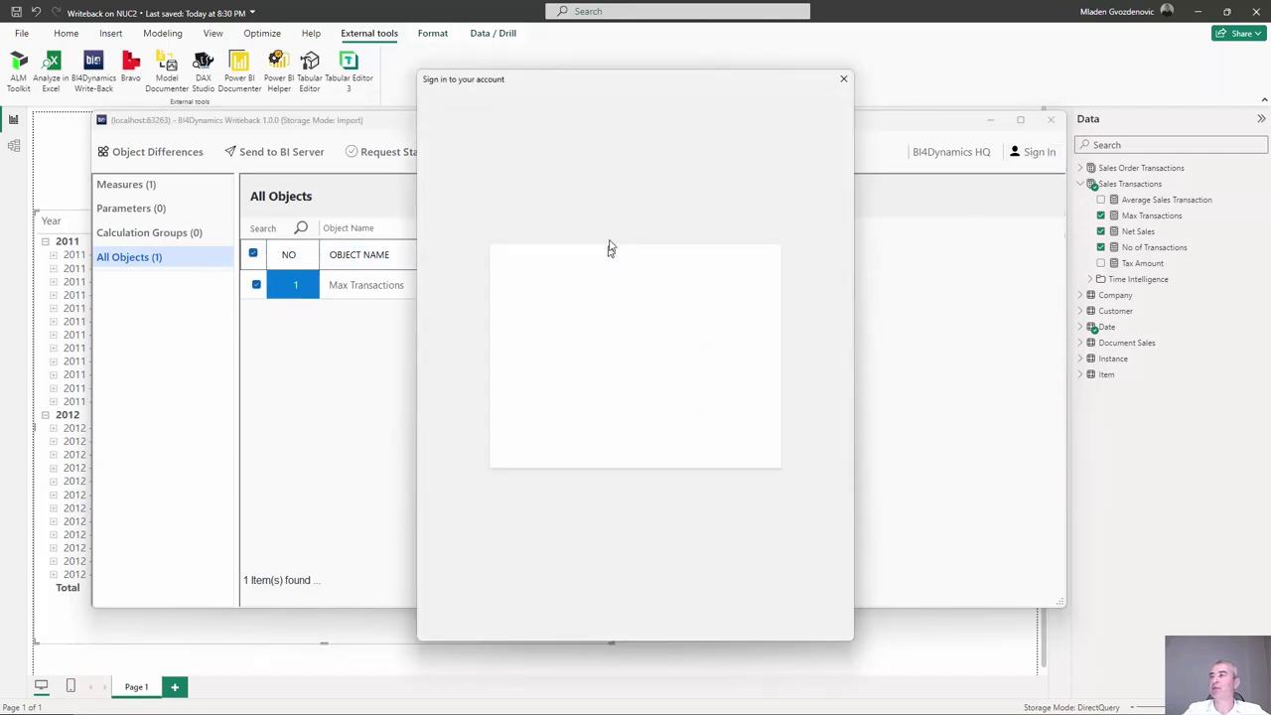
{"action": "left_click", "coordinate": [601, 342]}
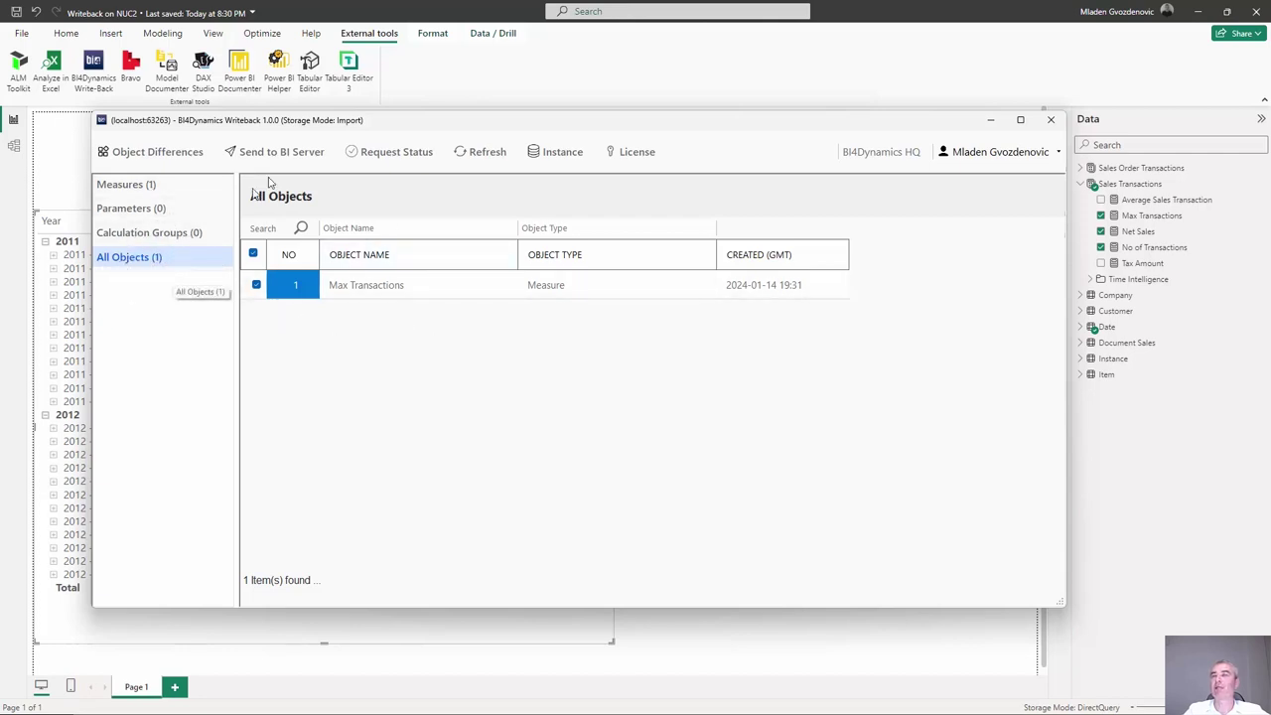
Send Max Transactions to the BI server under the friendly name 'Max' and acknowledge the success message.
{"action": "left_click", "coordinate": [290, 156]}
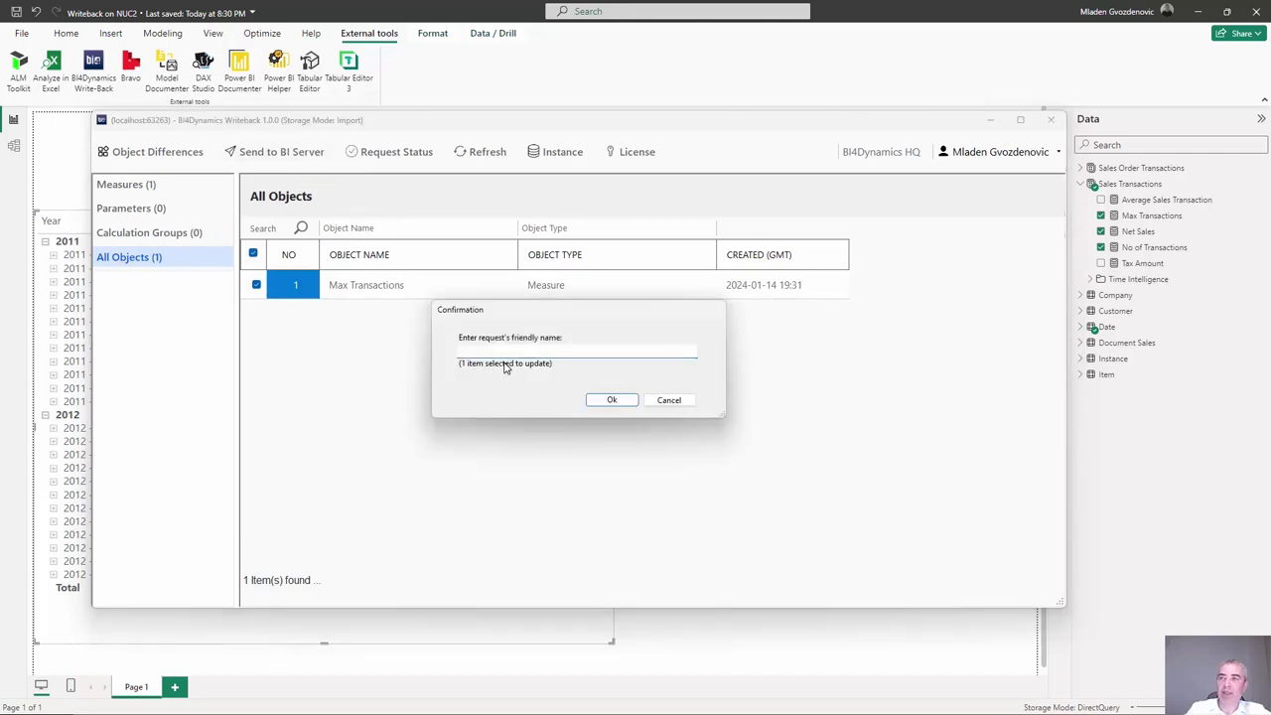
{"action": "type", "text": "Max"}
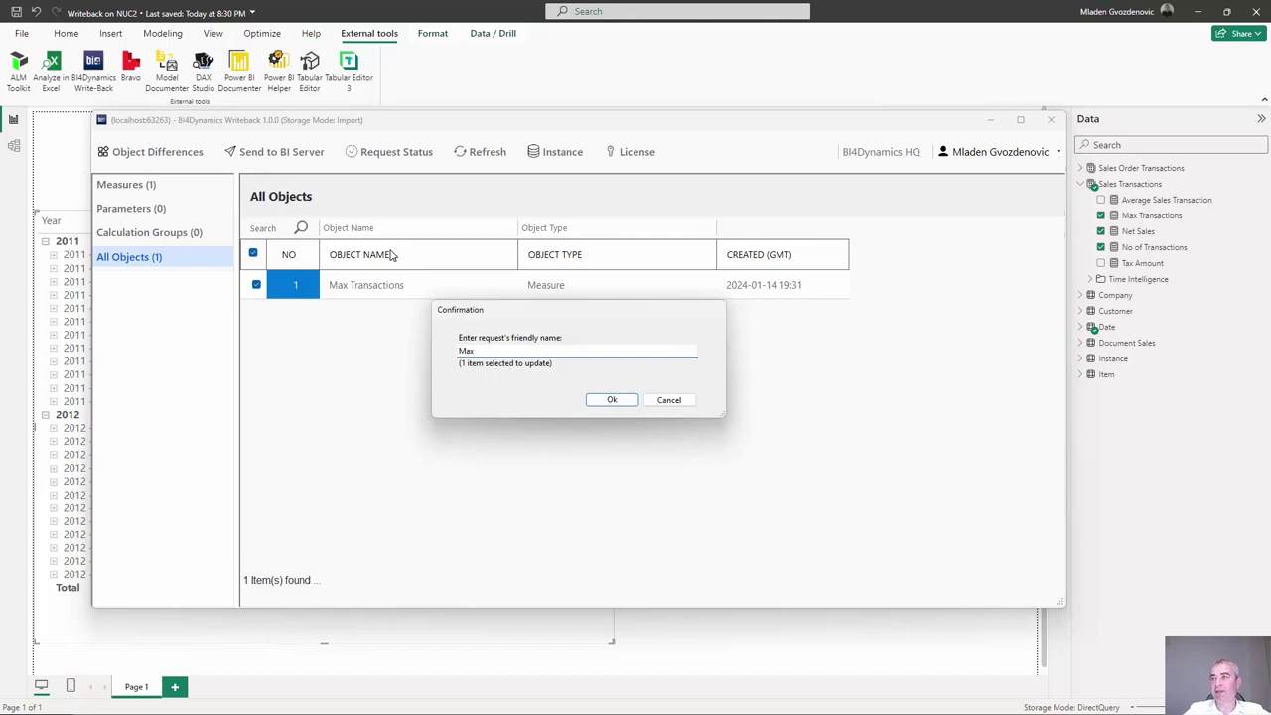
{"action": "left_click", "coordinate": [611, 399]}
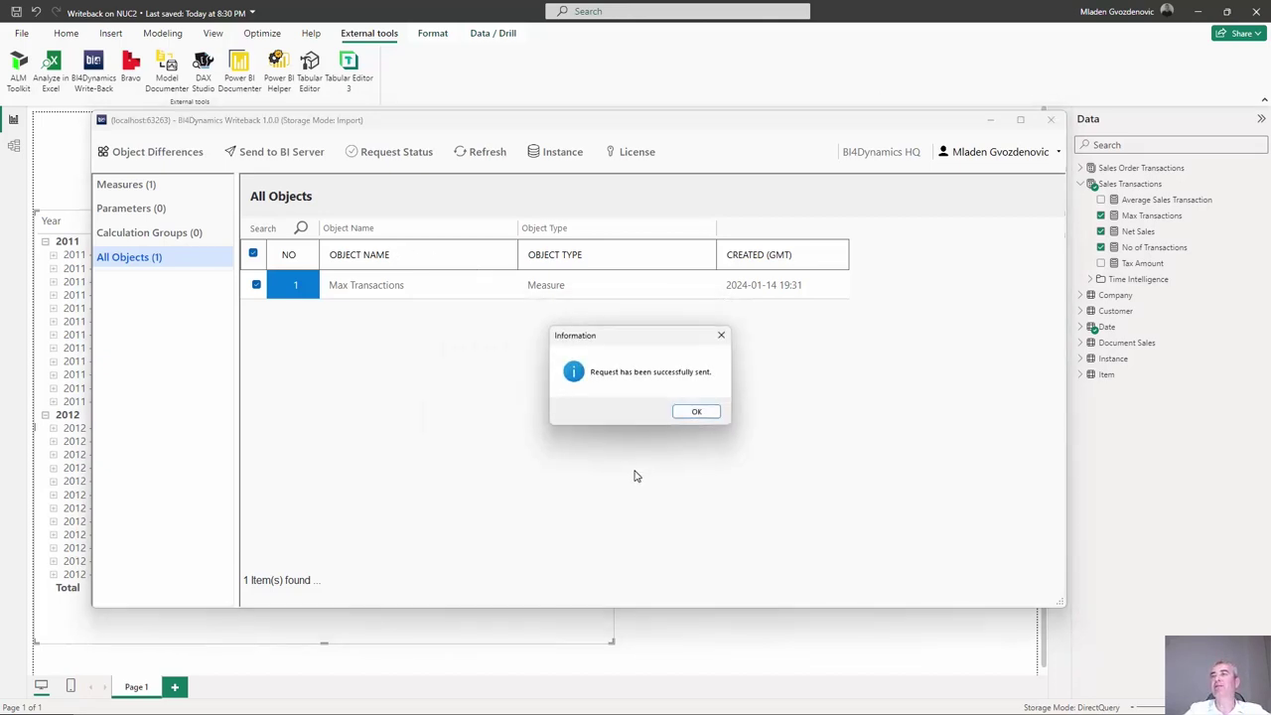
{"action": "left_click", "coordinate": [692, 411]}
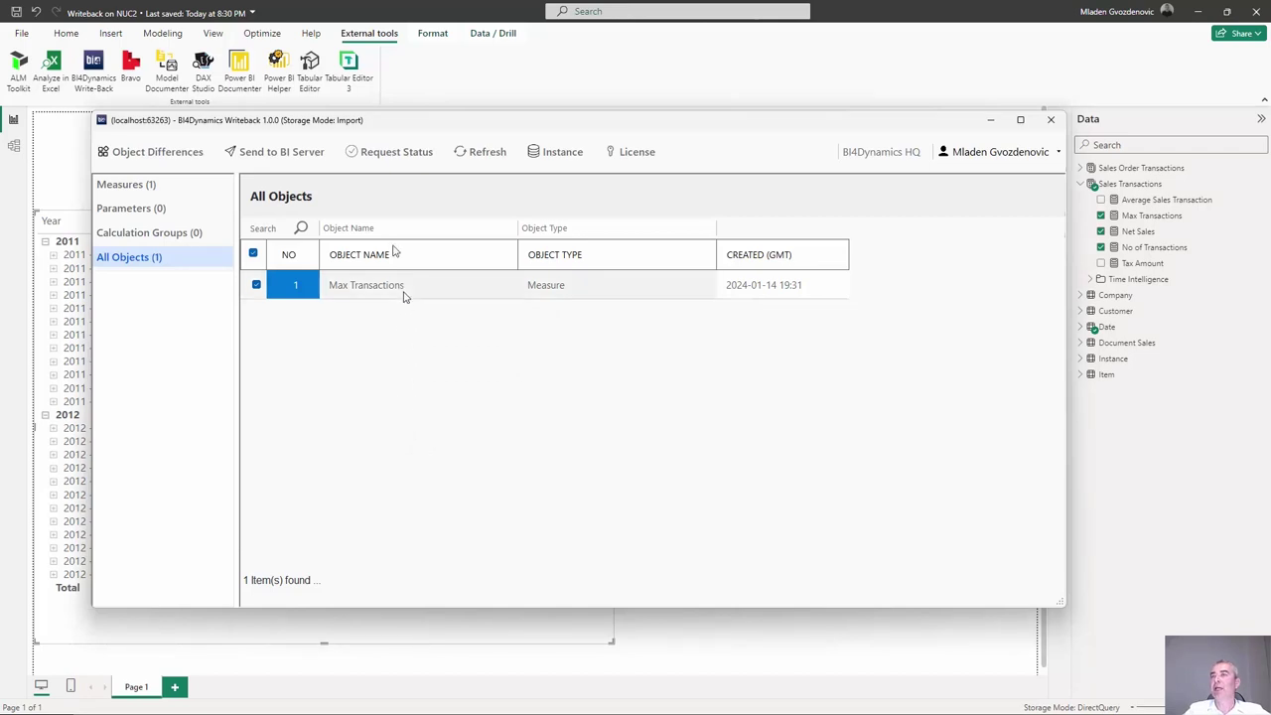
Verify on Request Status (Current User, Today) that request 21 is Completed, then minimize Writeback.
{"action": "left_click", "coordinate": [404, 157]}
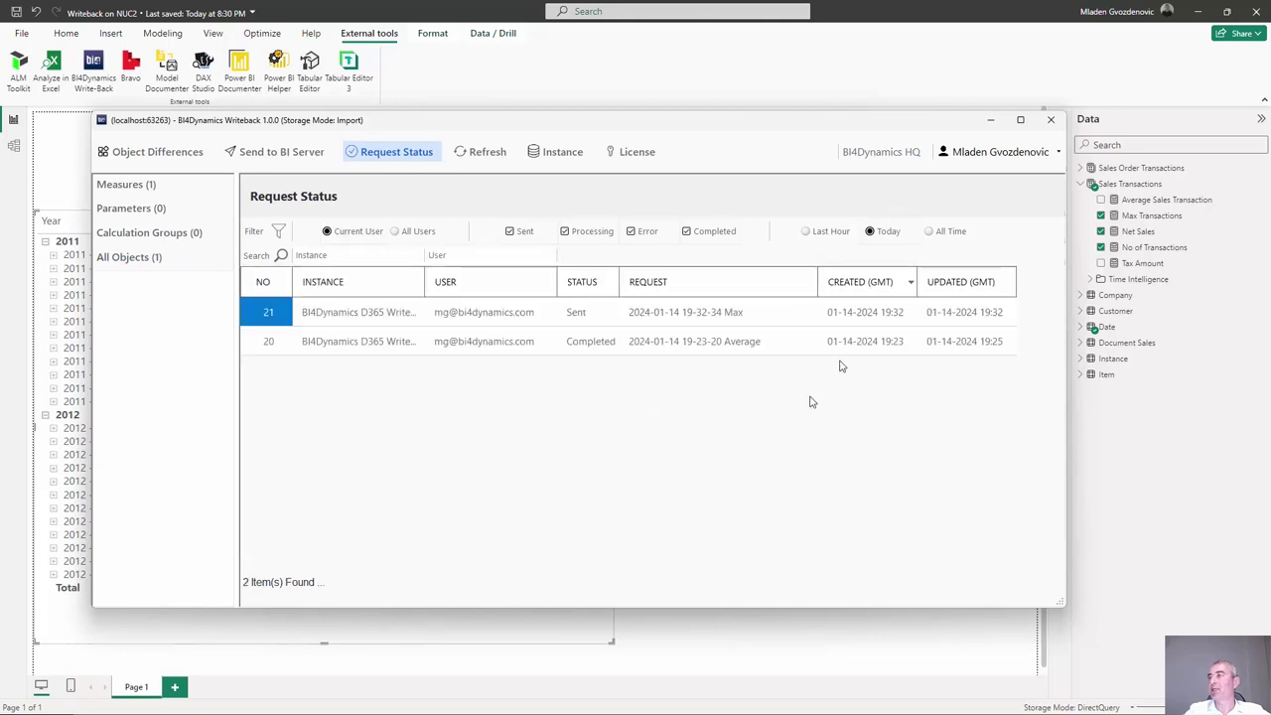
{"action": "left_click", "coordinate": [929, 232]}
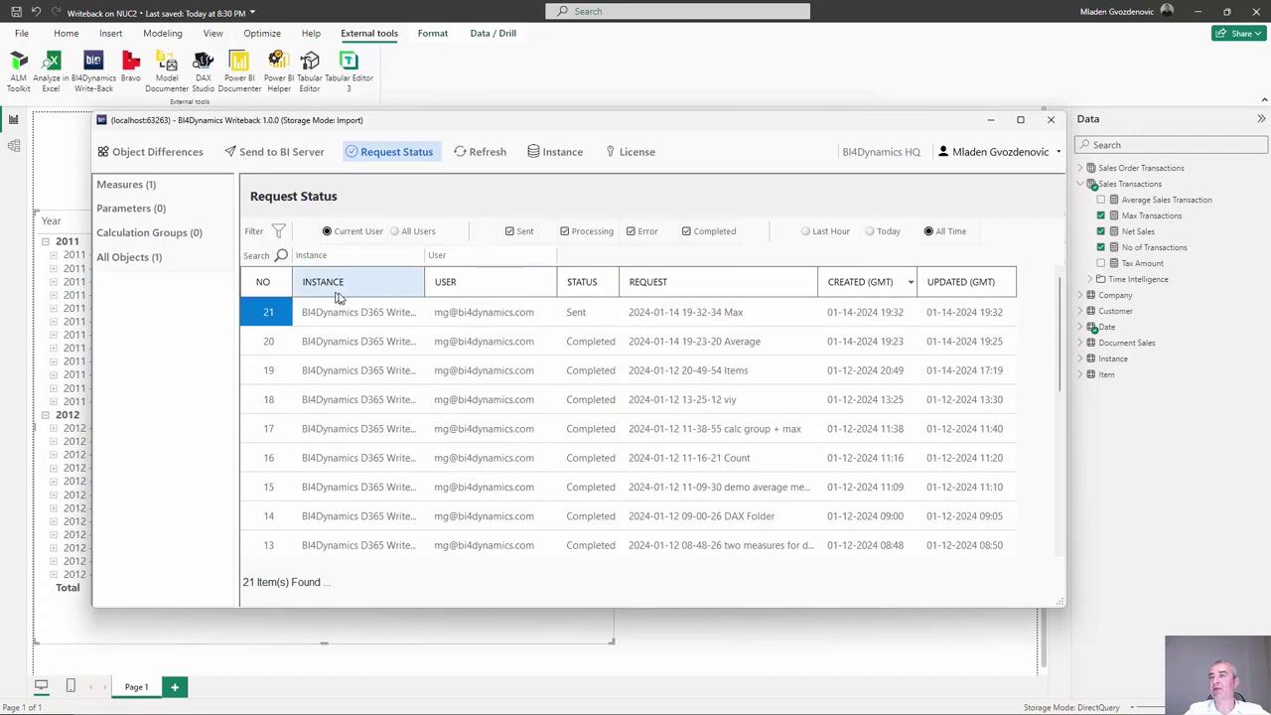
{"action": "left_click", "coordinate": [415, 233]}
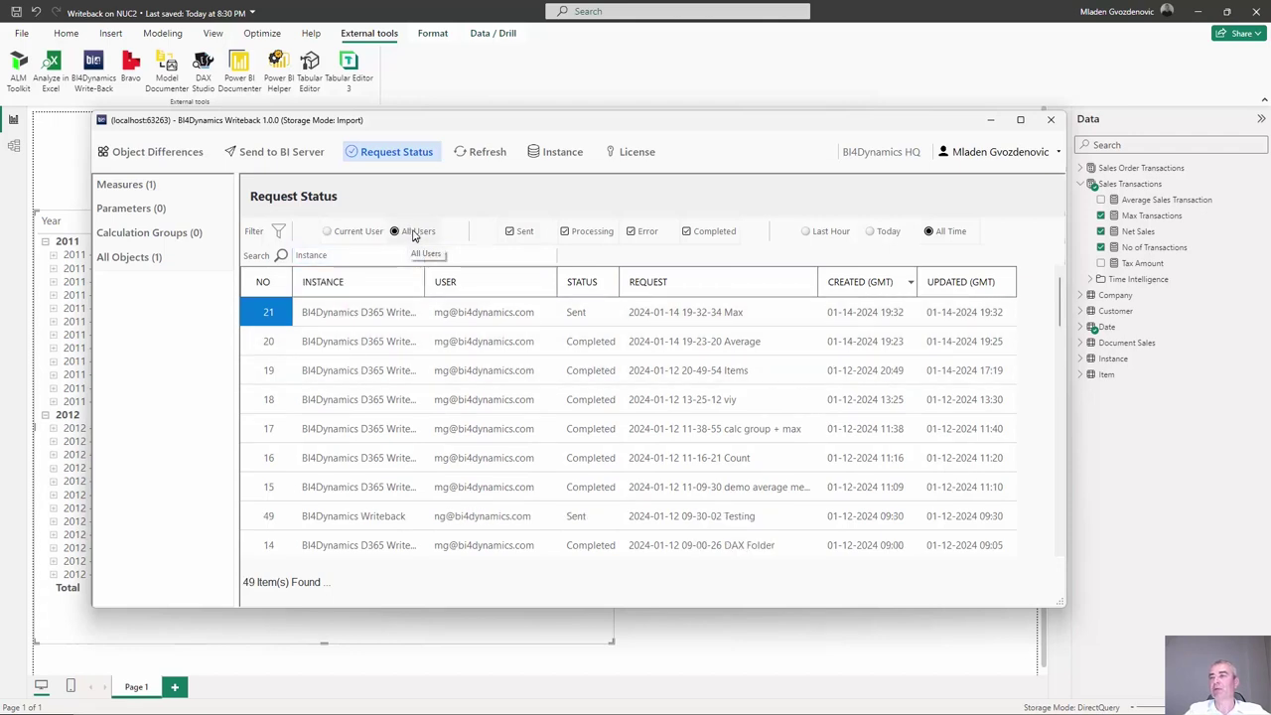
{"action": "left_click", "coordinate": [345, 234]}
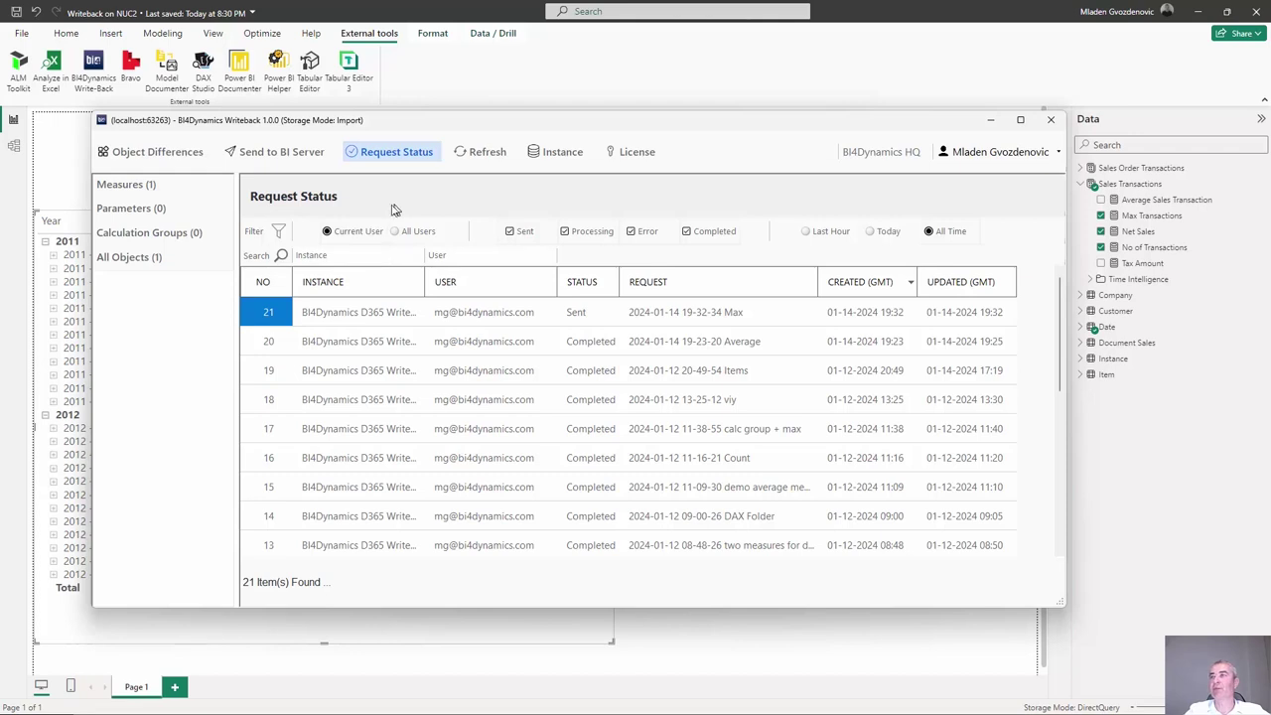
{"action": "left_click", "coordinate": [879, 234]}
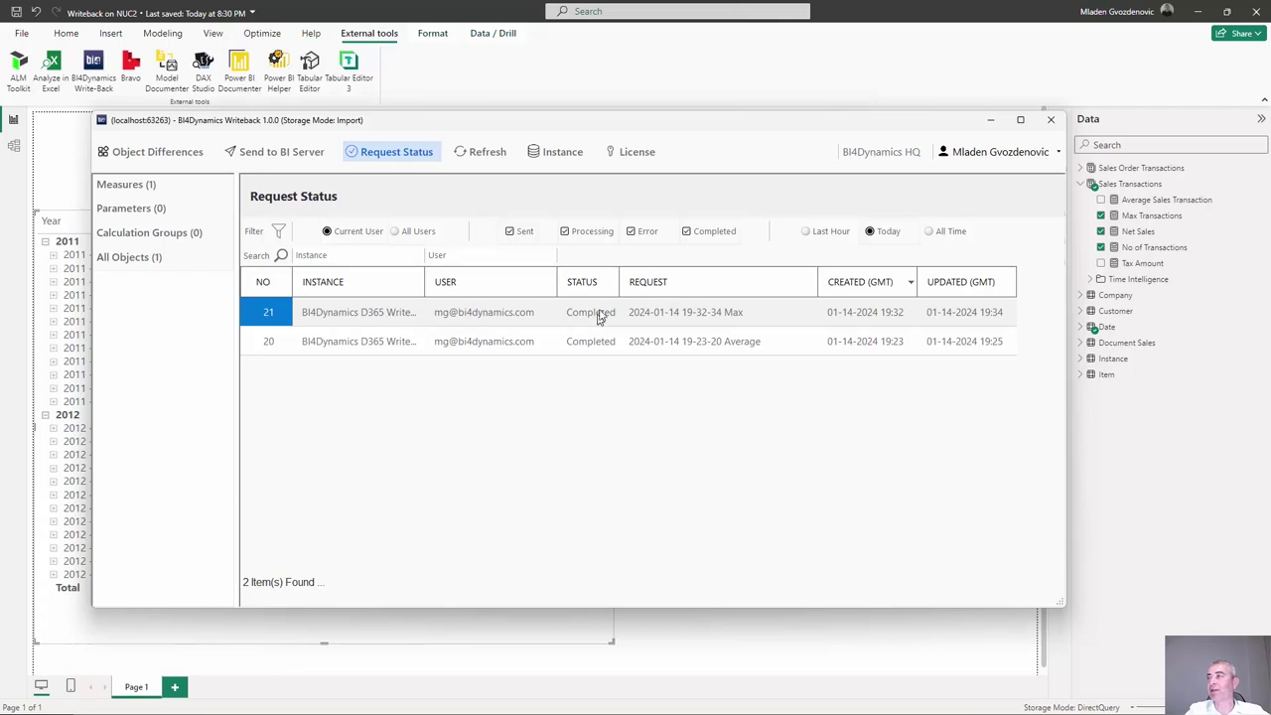
{"action": "left_click", "coordinate": [1000, 121]}
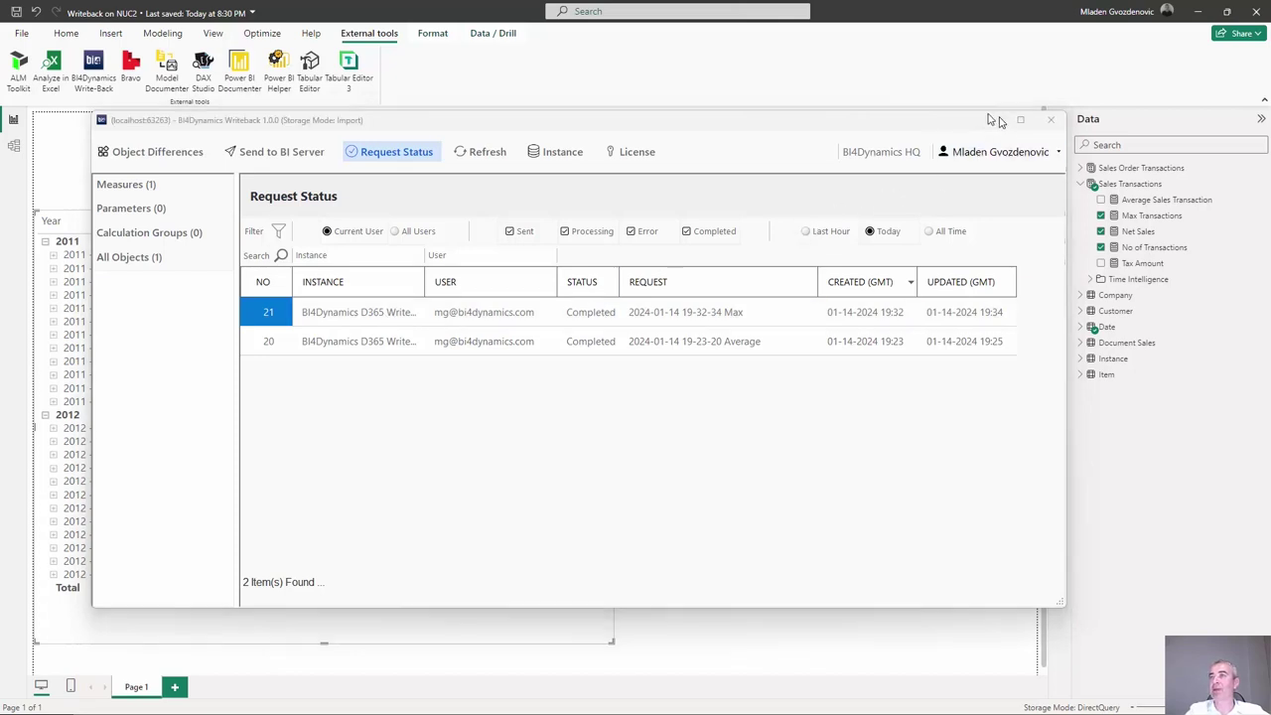
Refresh the report, dismiss the duplicate names notice, and delete the original Max Transactions measure from the model.
{"action": "left_click", "coordinate": [65, 32]}
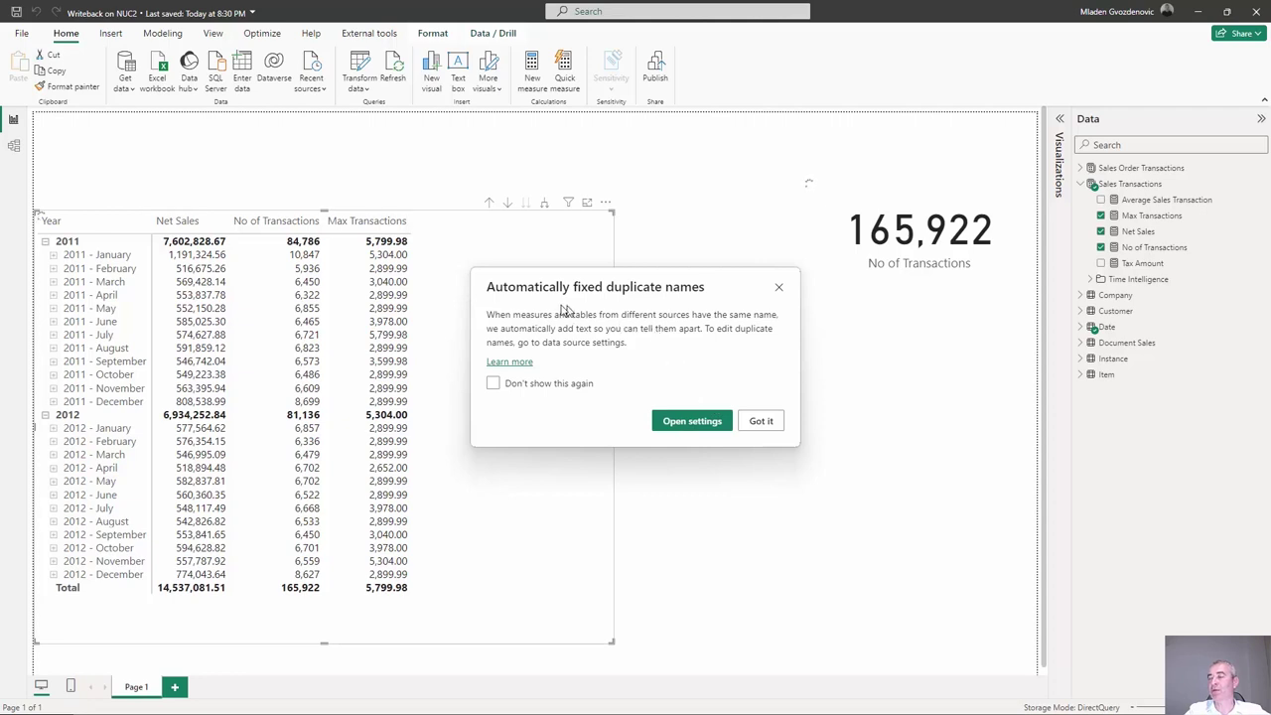
{"action": "left_click", "coordinate": [761, 422]}
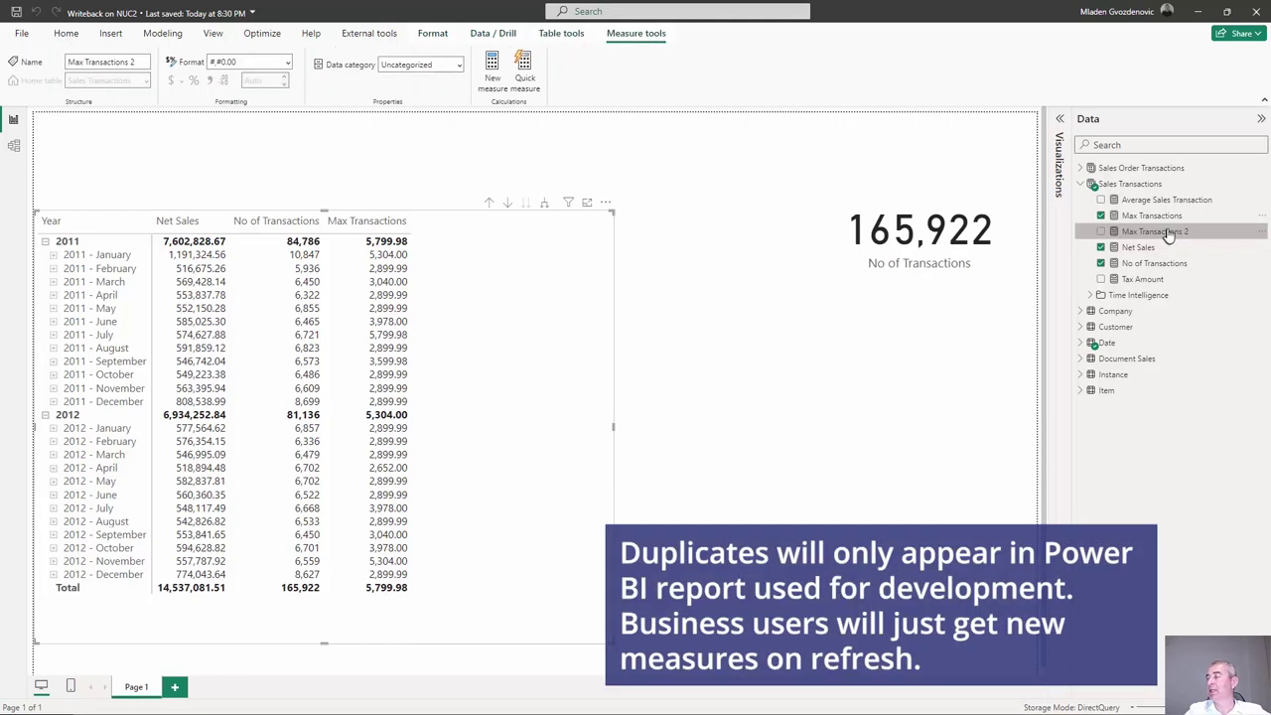
{"action": "mouse_move", "coordinate": [1174, 236]}
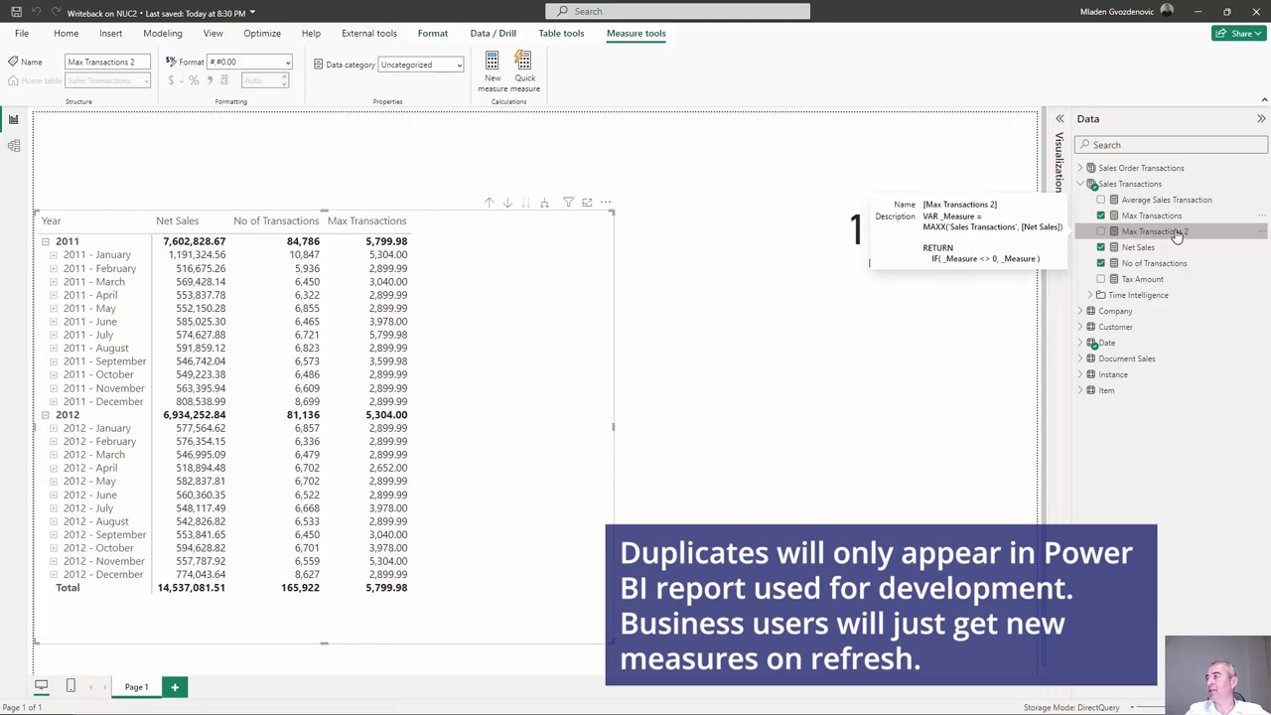
{"action": "left_click", "coordinate": [1152, 217]}
{"action": "right_click", "coordinate": [1152, 217]}
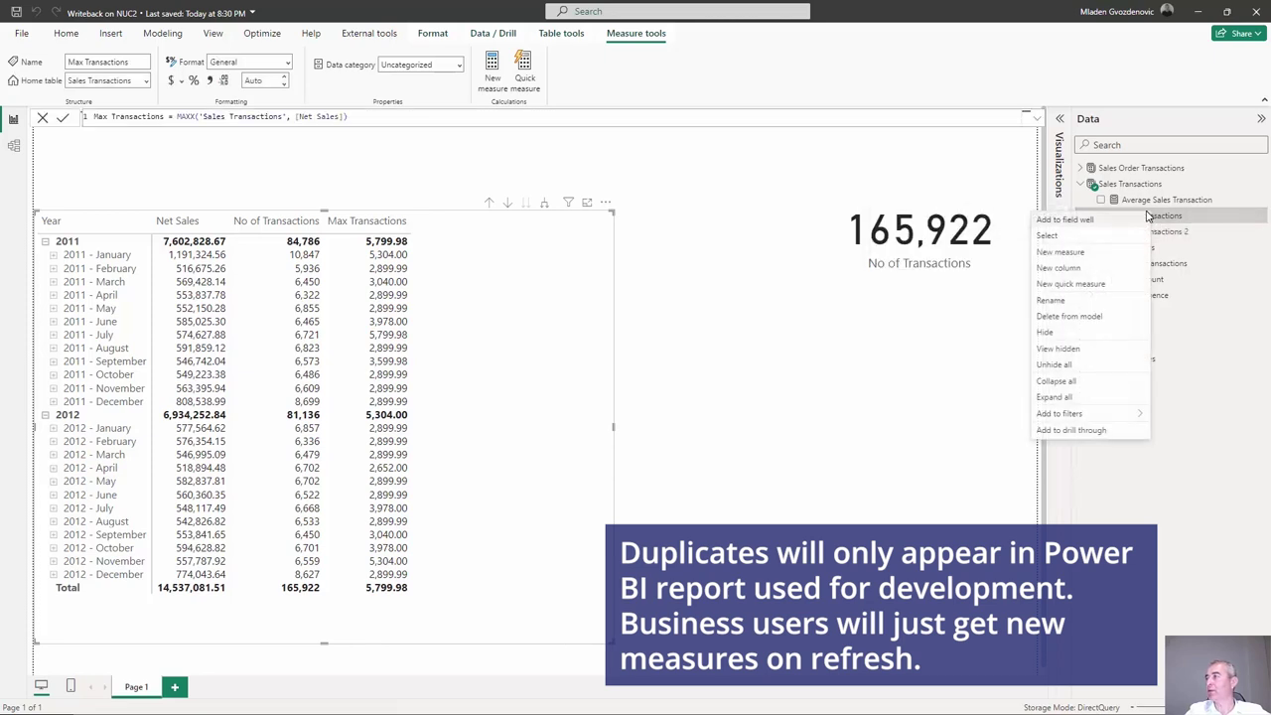
{"action": "left_click", "coordinate": [1093, 318]}
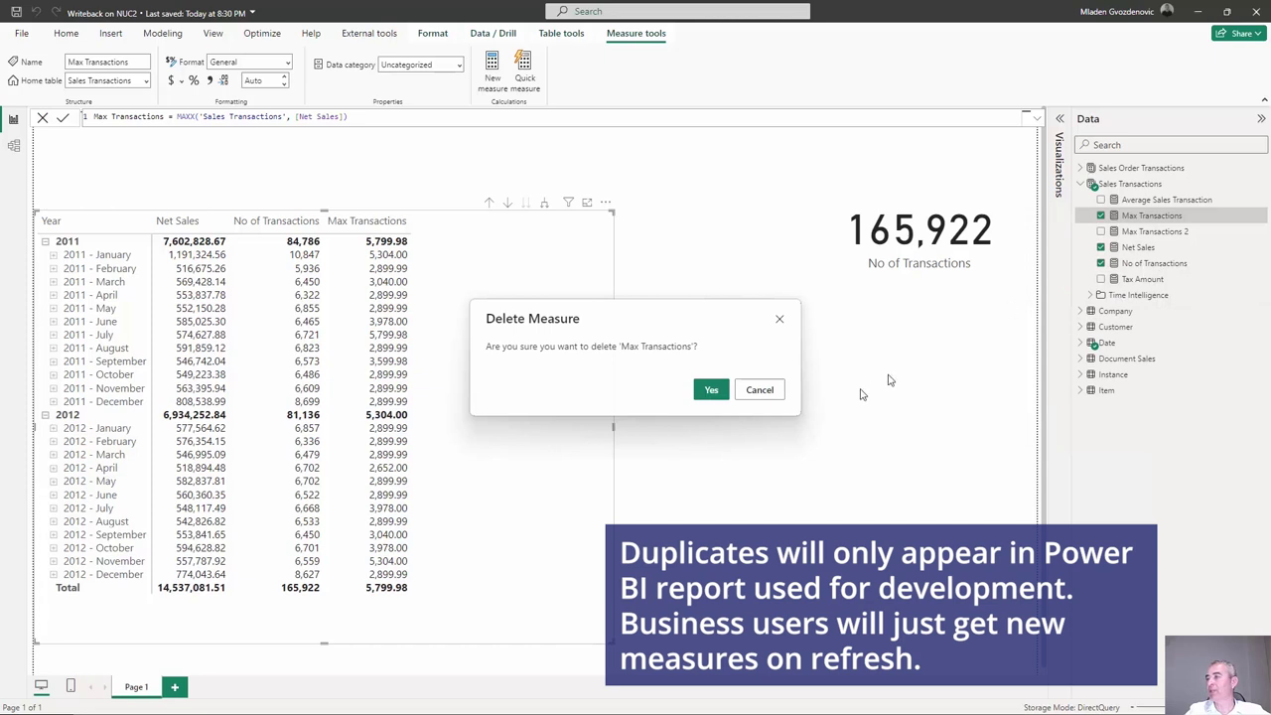
{"action": "left_click", "coordinate": [711, 391]}
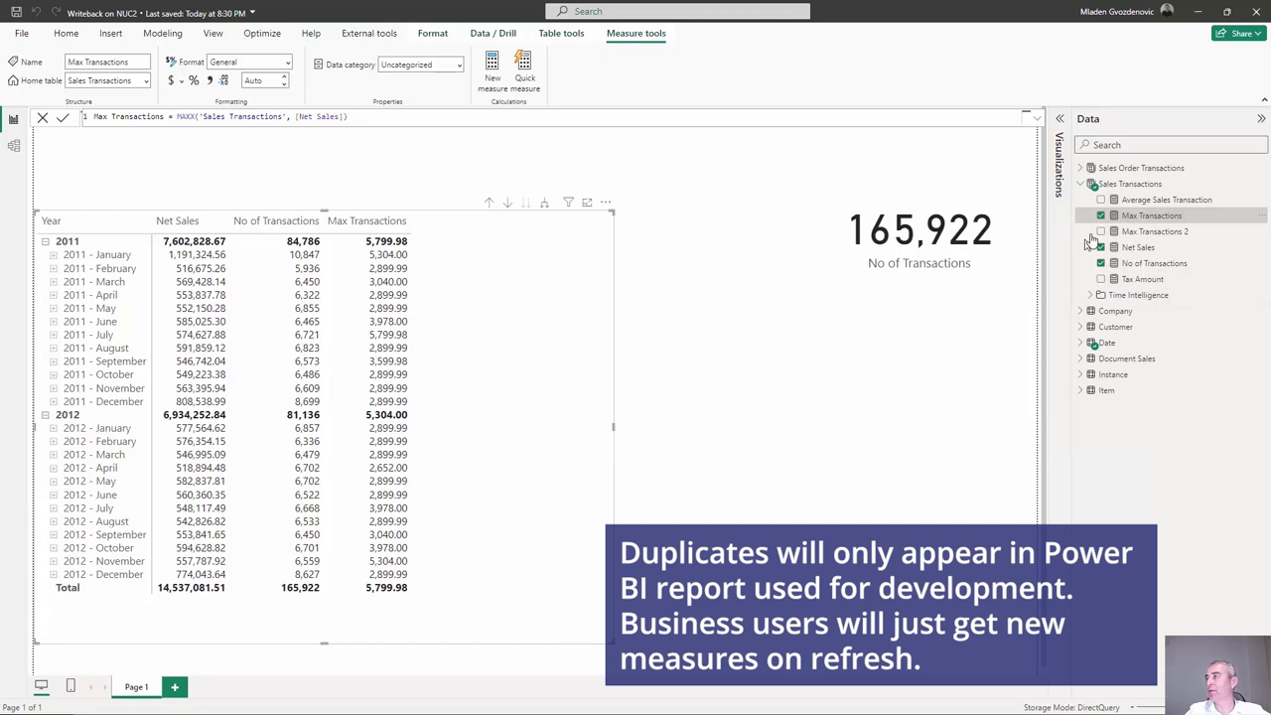
Rename the measure Max Transactions 2 to Max Transactions.
{"action": "right_click", "coordinate": [1156, 216]}
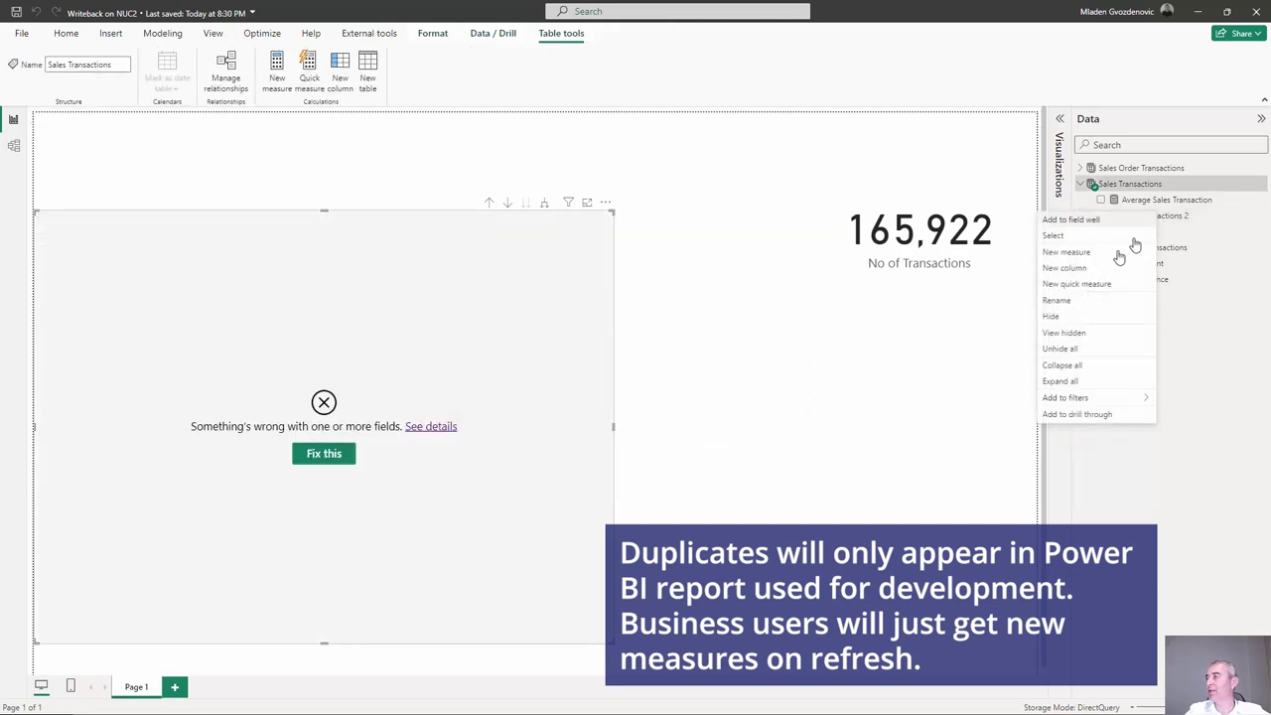
{"action": "left_click", "coordinate": [1076, 303]}
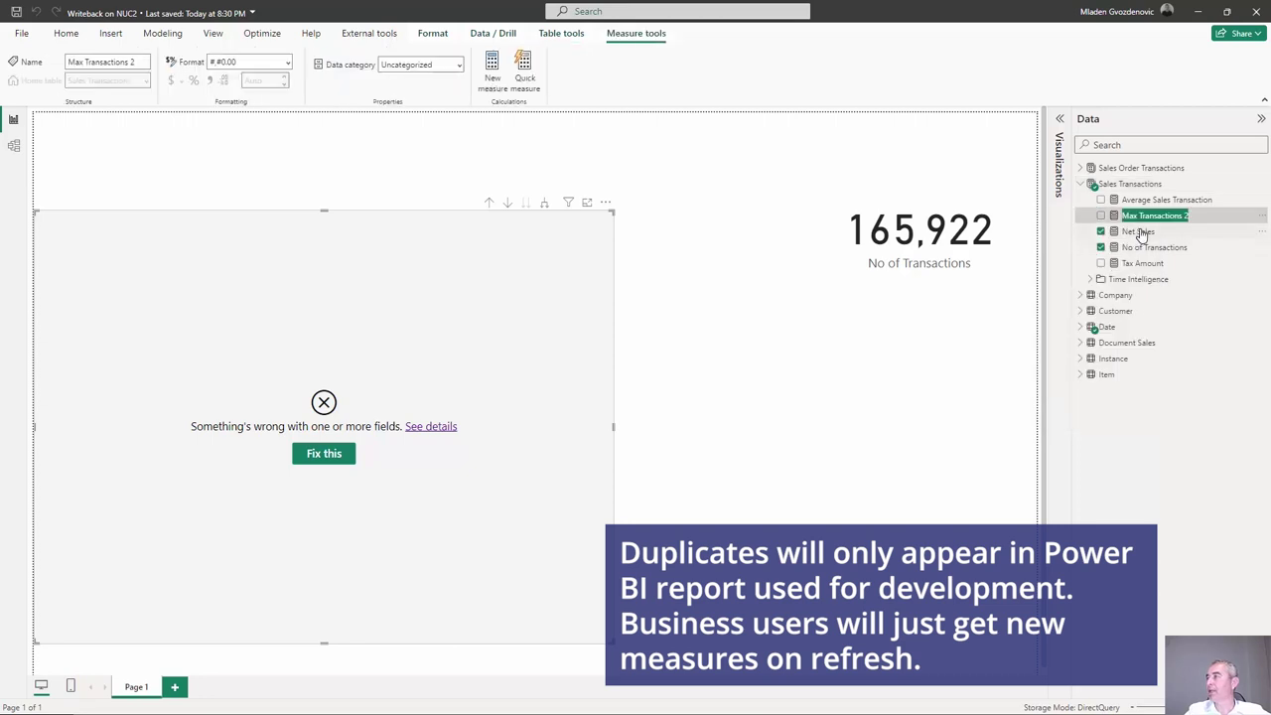
{"action": "key", "text": "End"}
{"action": "key", "text": "BackSpace"}
{"action": "key", "text": "BackSpace"}
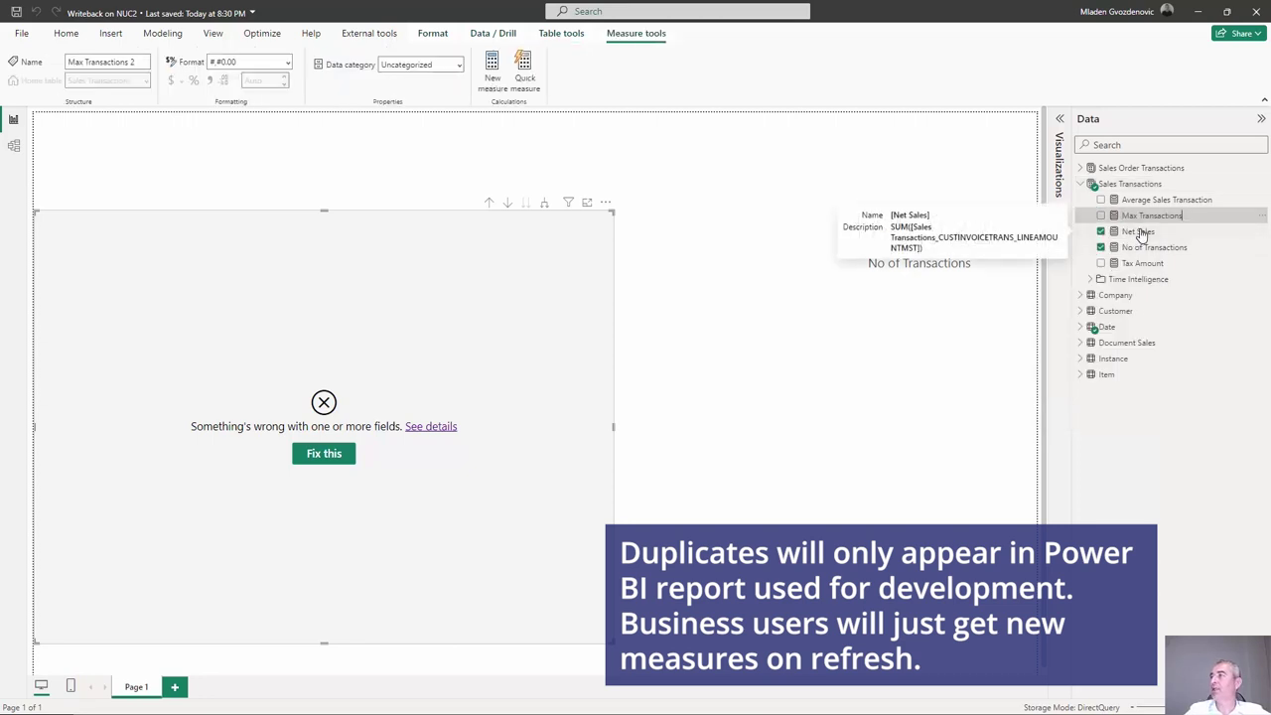
{"action": "key", "text": "Return"}
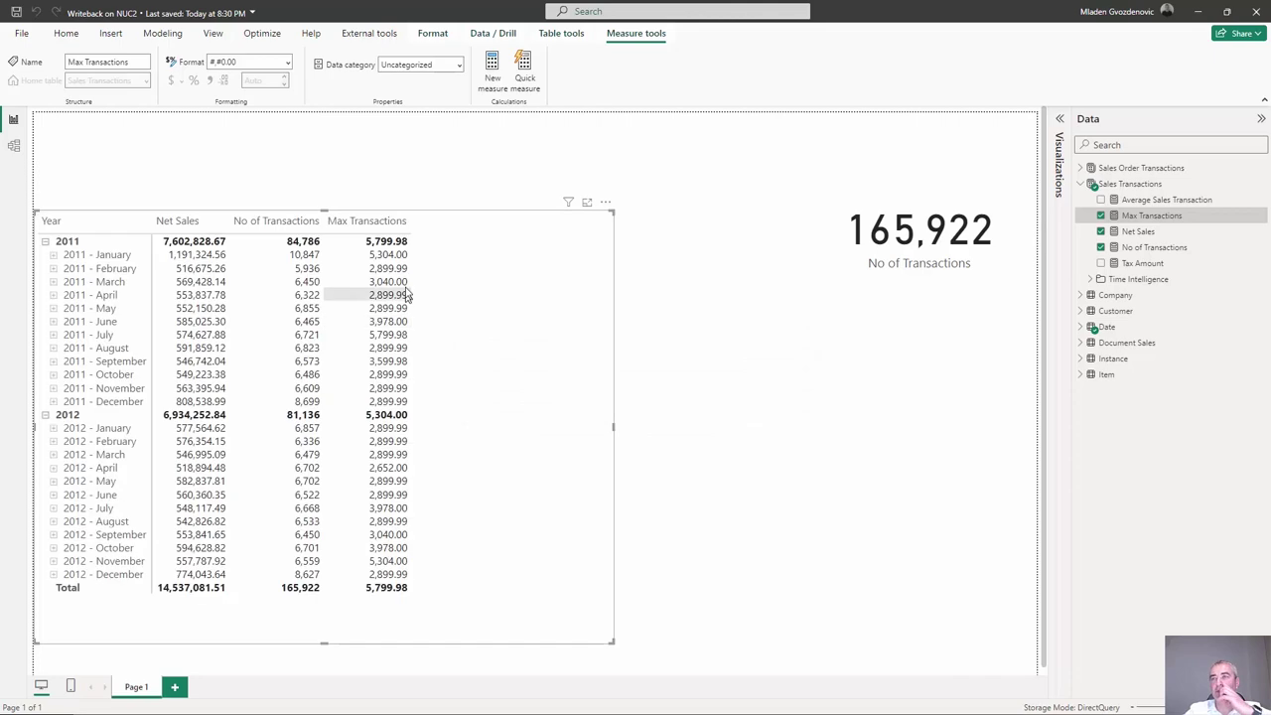